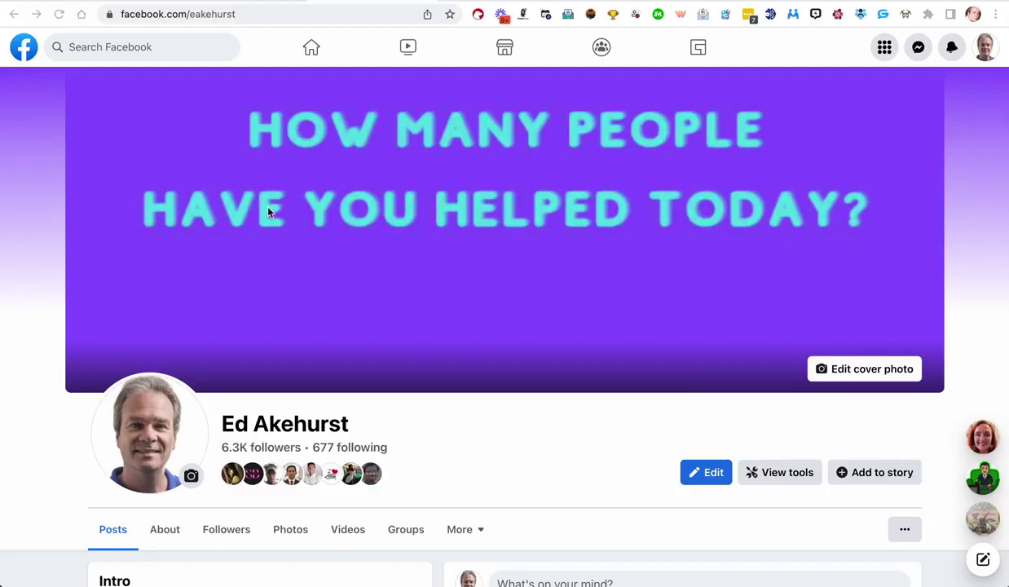
# - Search Facebook for 'genius messenger crm' and open the Genius Messenger CRM Community group
pyautogui.click(169, 49)
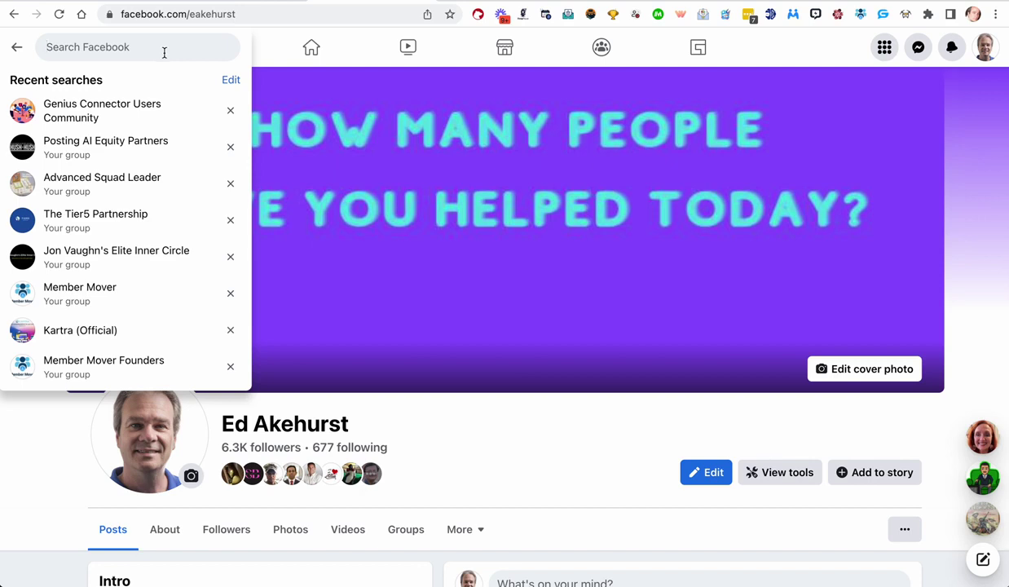
pyautogui.write('ge')
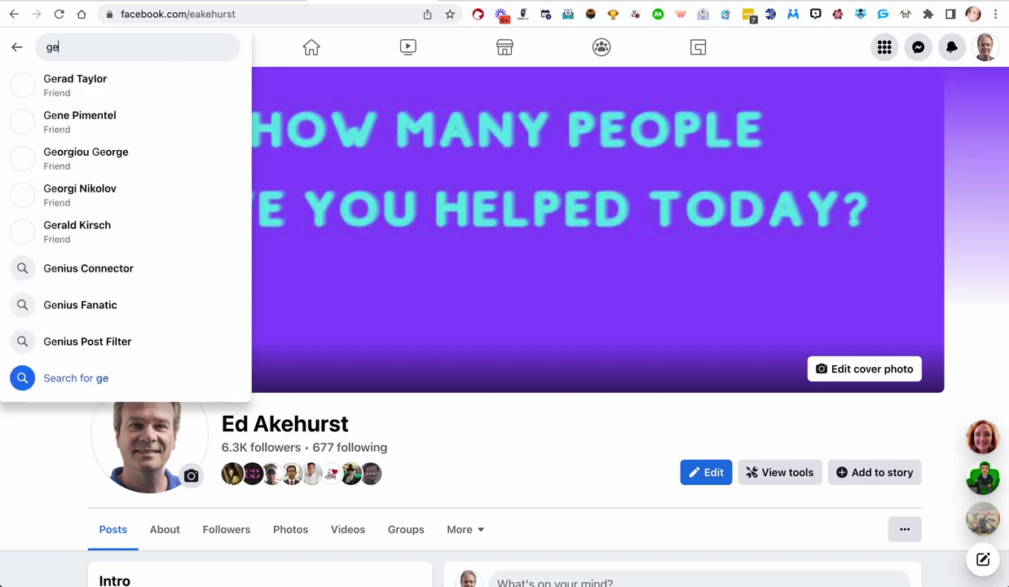
pyautogui.write('nius messenger crm')
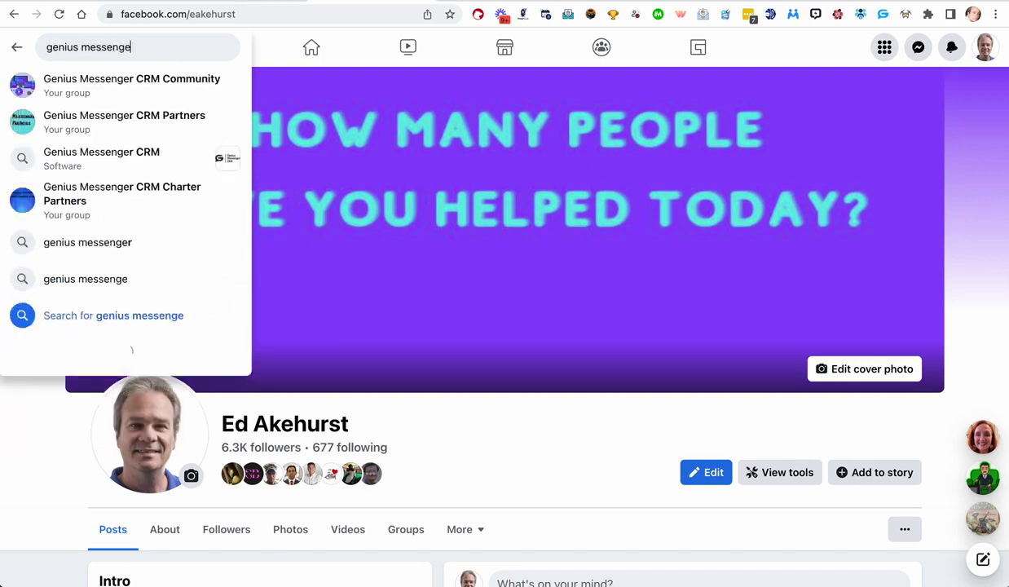
pyautogui.click(165, 80)
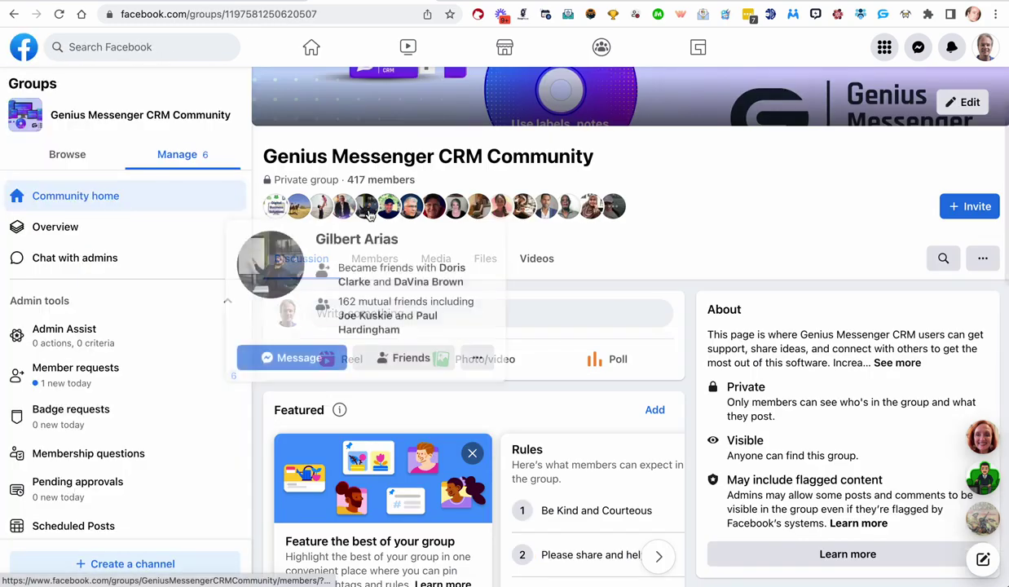
# - Open the group's Members tab and scroll through its 417 members, admins and banned profiles
pyautogui.click(385, 262)
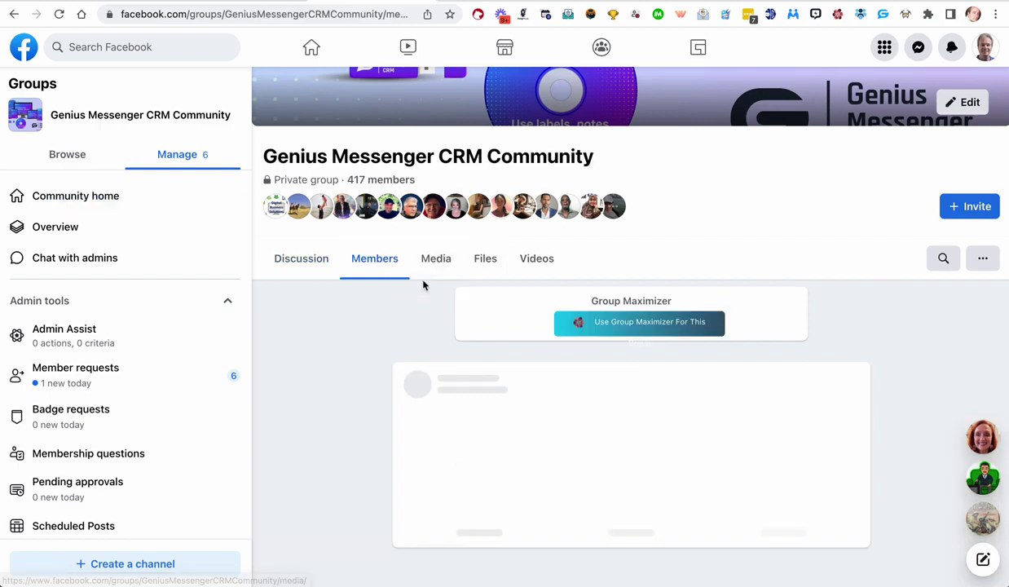
pyautogui.scroll(-2, 369, 342)
pyautogui.scroll(-15, 369, 340)
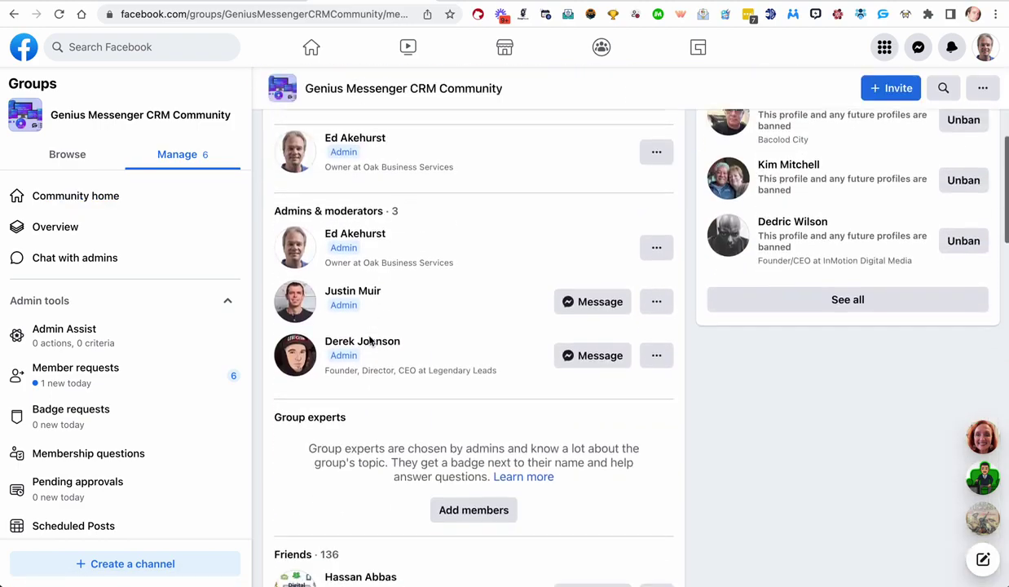
pyautogui.scroll(-5, 369, 341)
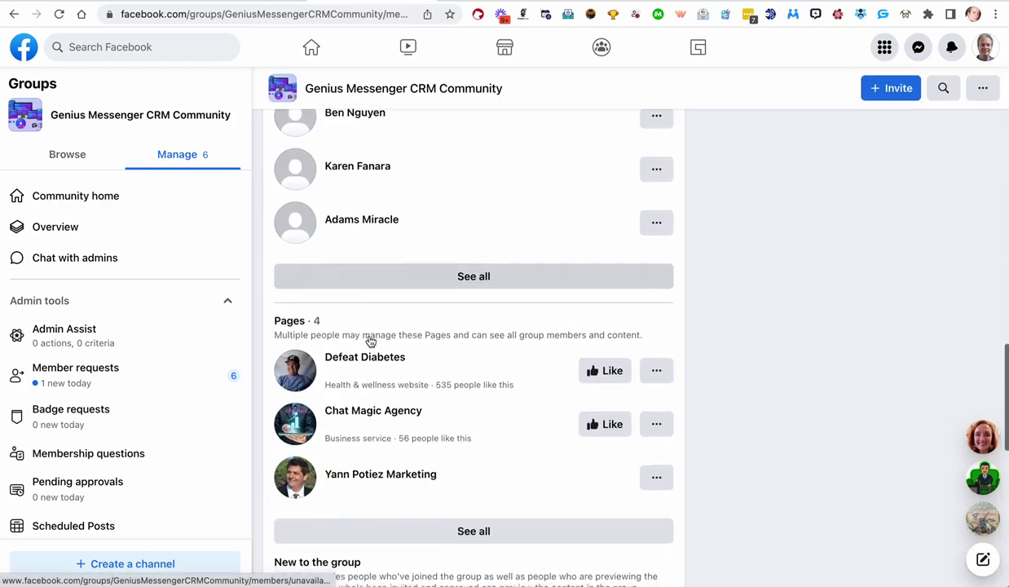
pyautogui.scroll(20, 370, 341)
pyautogui.scroll(-3, 369, 341)
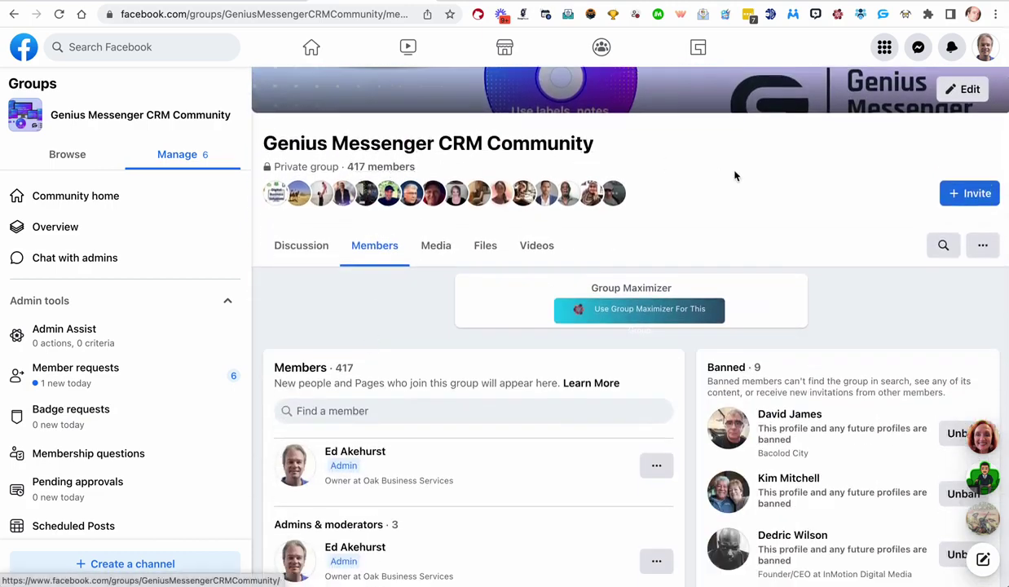
# - Open the Member Mover extension popup, set to Name & Profile Id only, over the Members tab
pyautogui.click(862, 14)
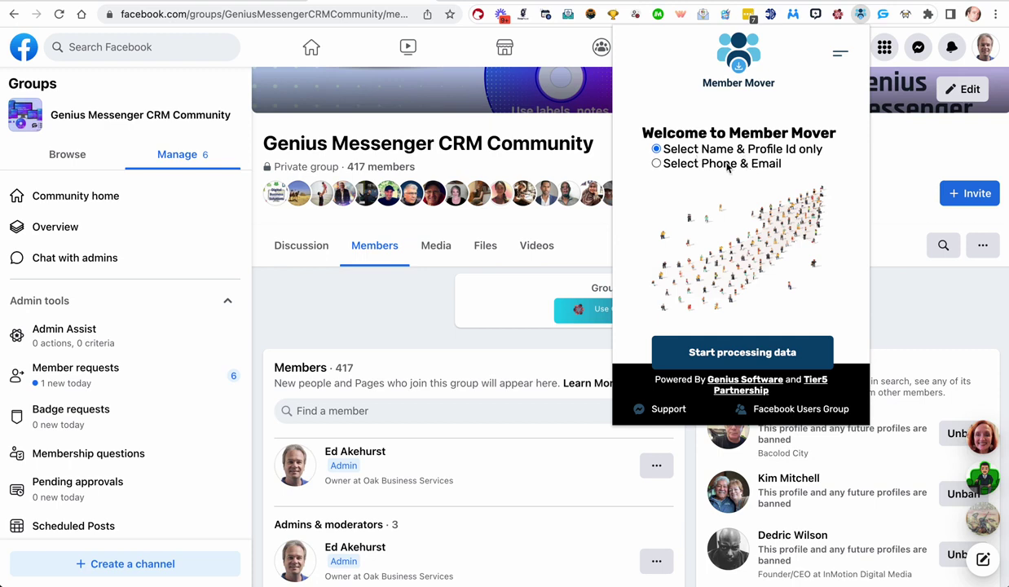
pyautogui.scroll(-2, 425, 413)
# - Close the Member Mover popup and scroll through common-interest, Unavailable, Pages and new members sections
pyautogui.click(367, 180)
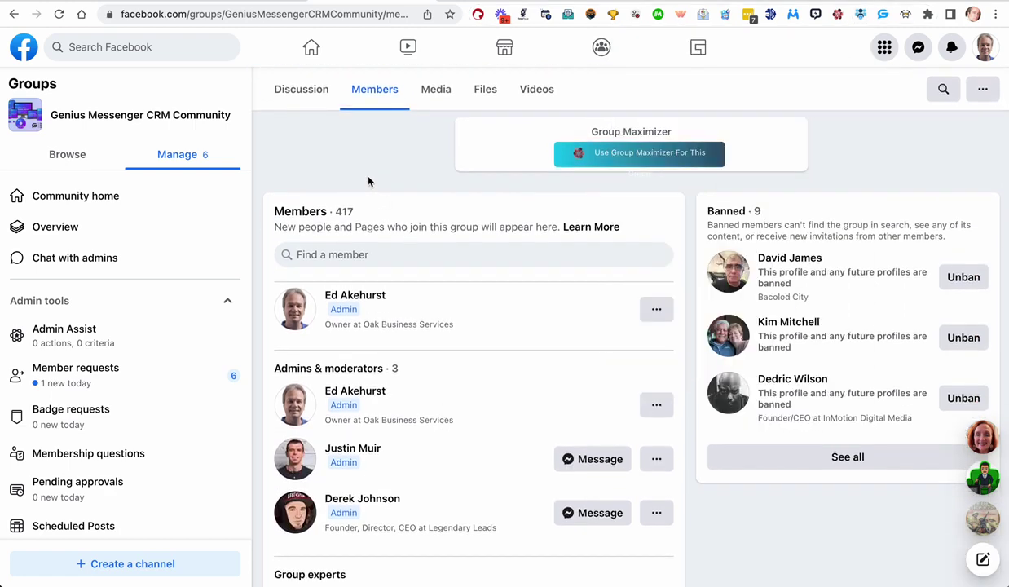
pyautogui.scroll(-5, 422, 313)
pyautogui.scroll(-5, 423, 312)
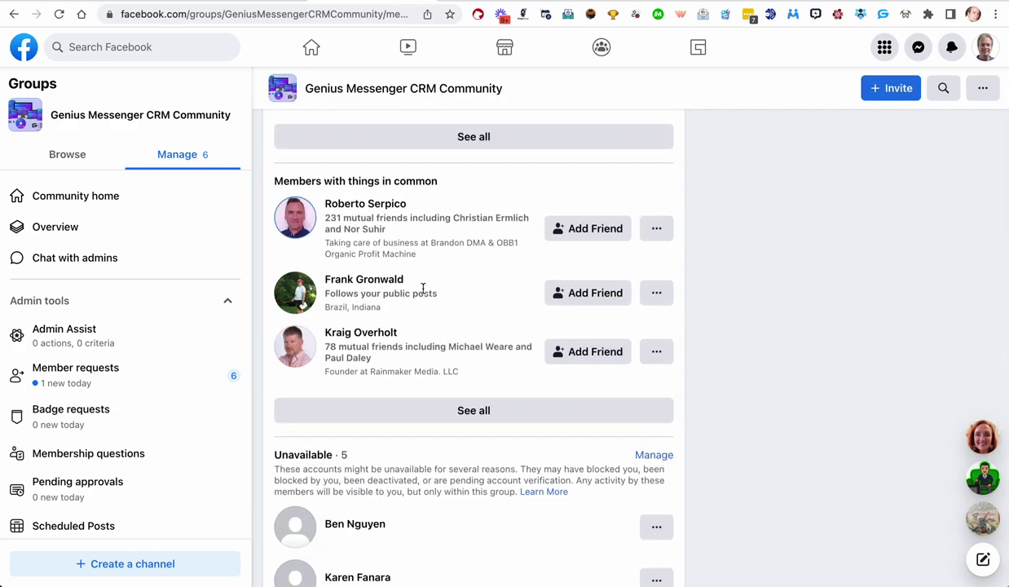
pyautogui.scroll(-1, 391, 318)
pyautogui.scroll(-3, 397, 319)
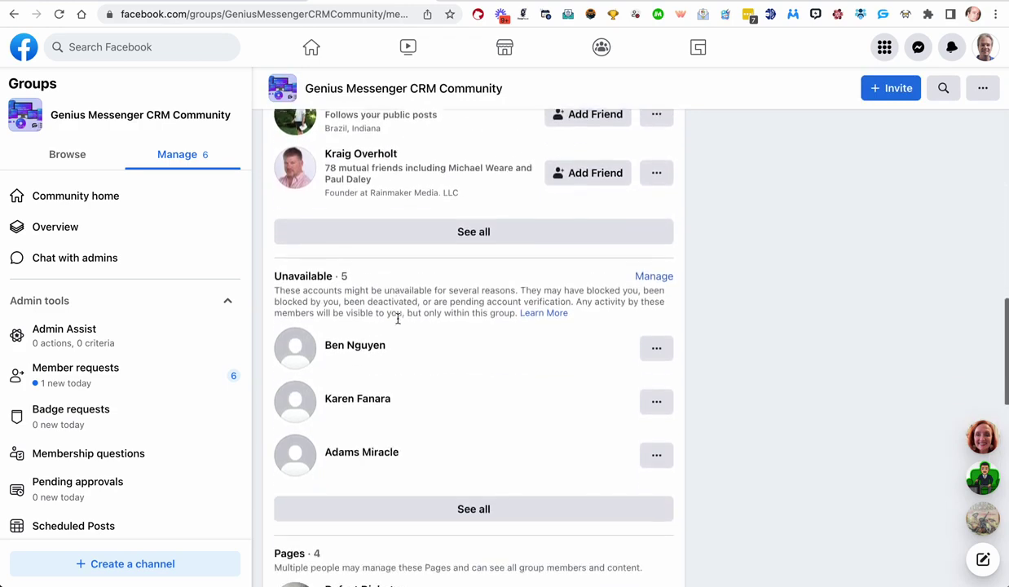
pyautogui.scroll(-3, 394, 357)
pyautogui.scroll(-2, 395, 356)
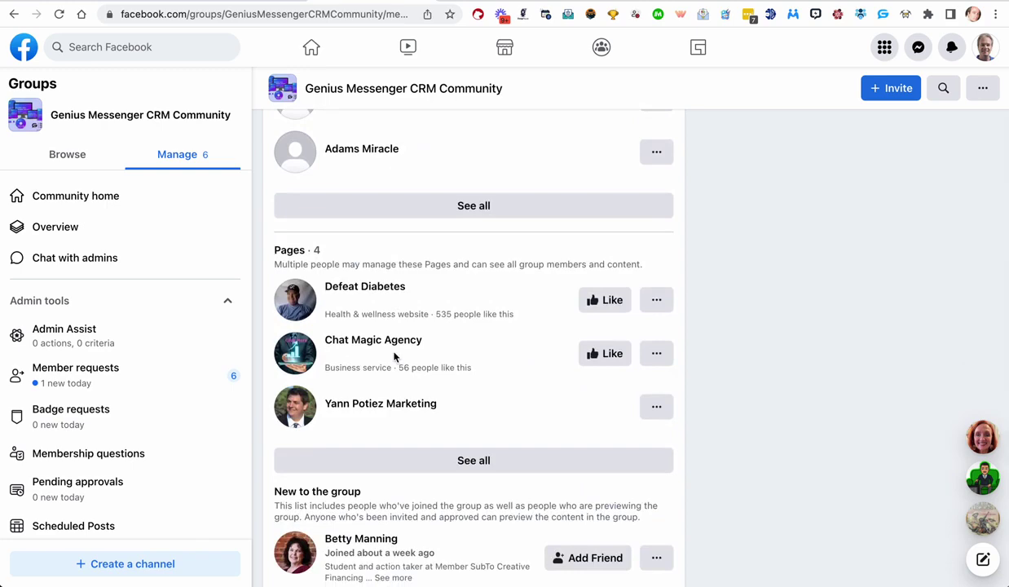
pyautogui.scroll(6, 412, 292)
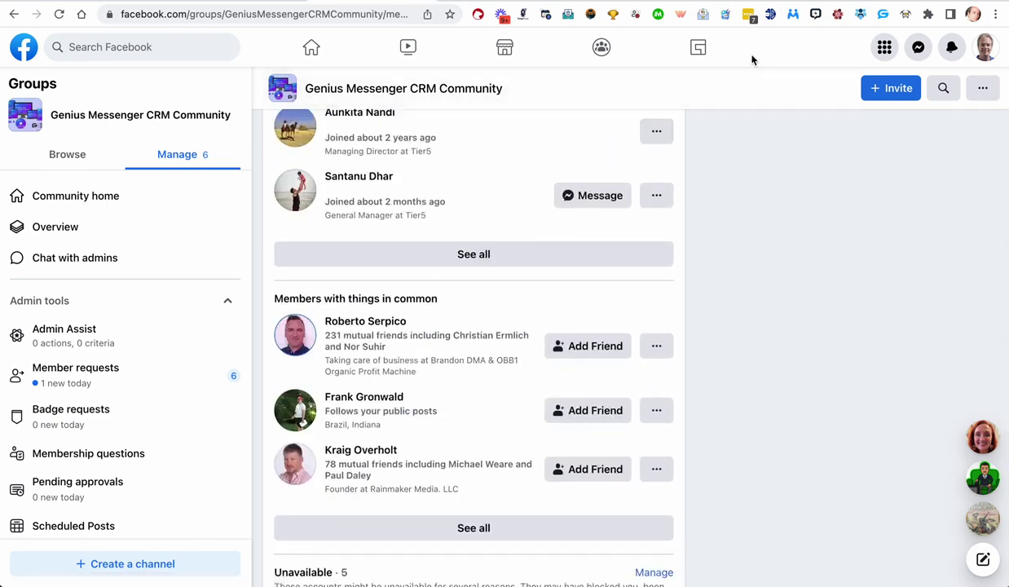
pyautogui.scroll(-3, 406, 330)
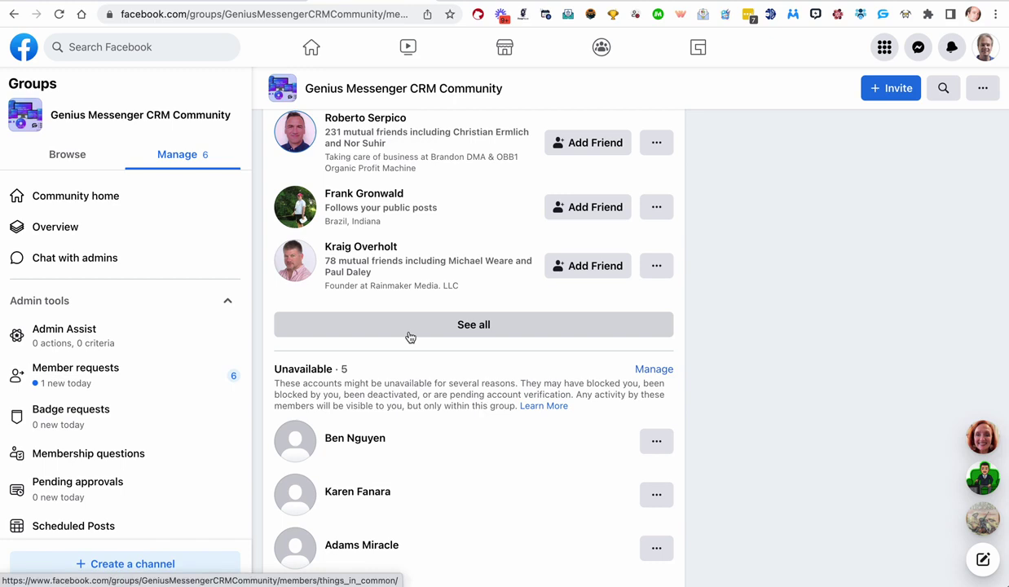
pyautogui.scroll(-5, 410, 336)
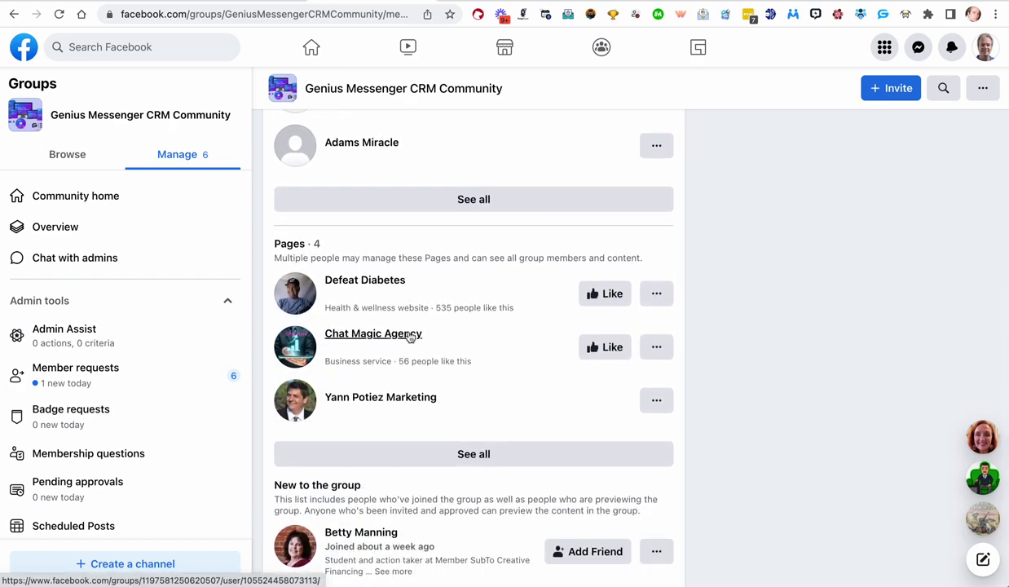
pyautogui.scroll(5, 410, 337)
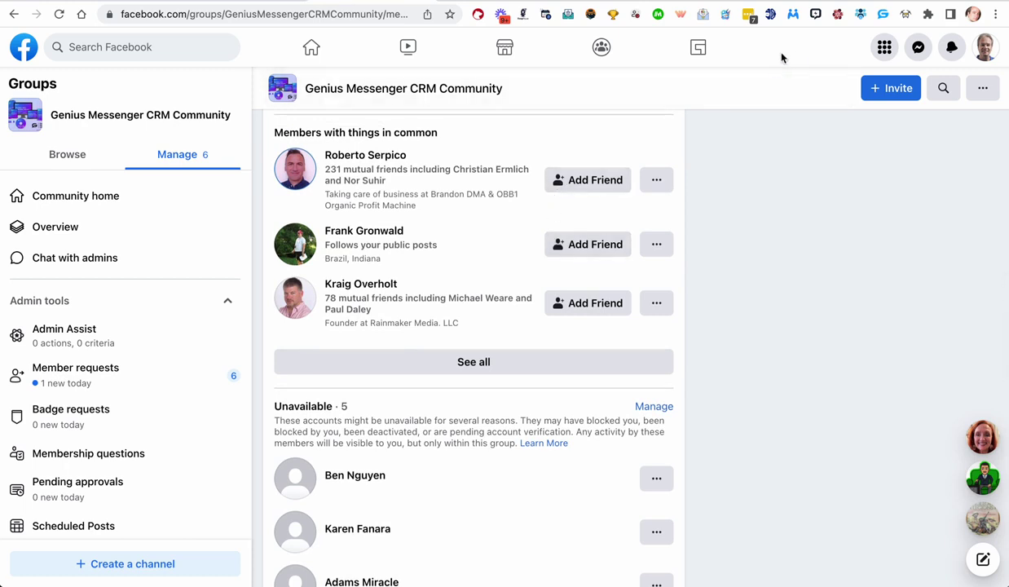
# - Reopen the Member Mover popup, still on Name & Profile Id only, and scroll the members list behind it
pyautogui.click(860, 14)
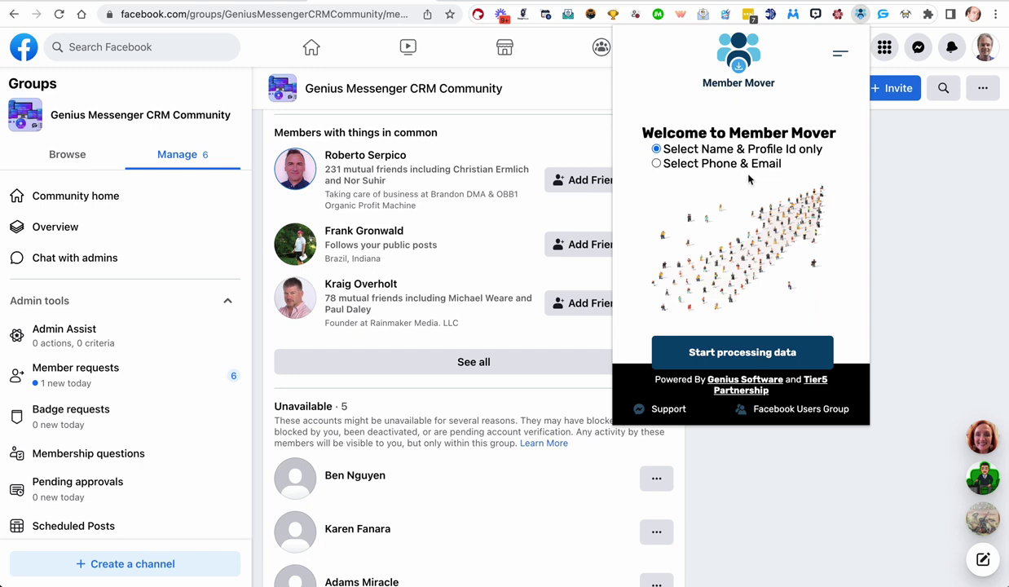
pyautogui.scroll(-3, 534, 285)
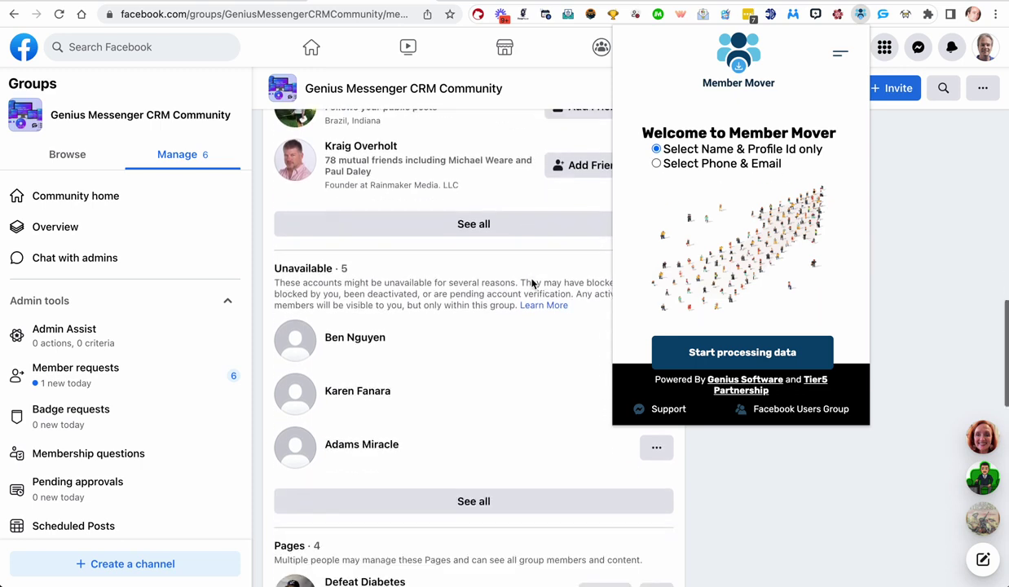
pyautogui.scroll(3, 533, 284)
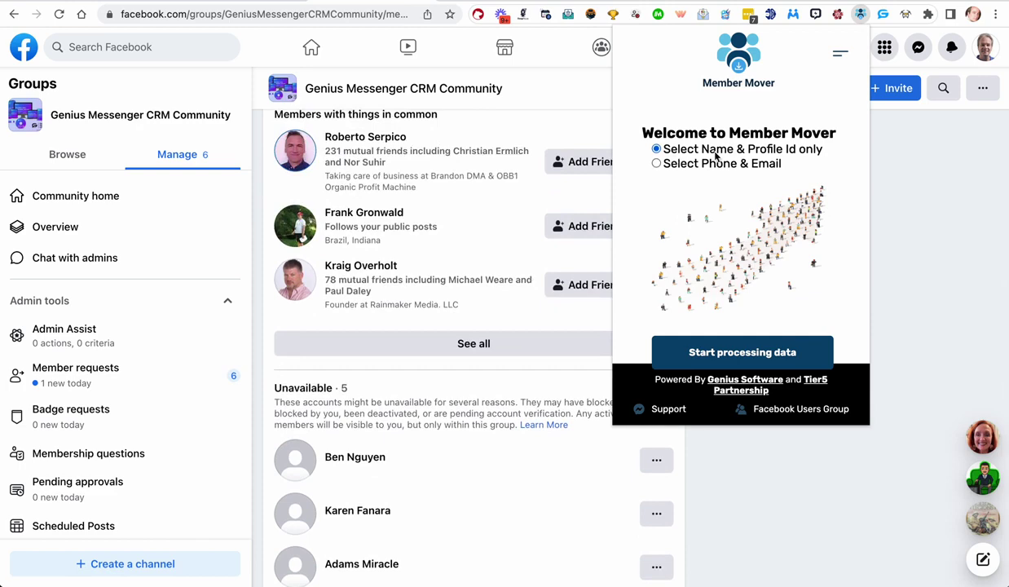
pyautogui.scroll(-1, 470, 323)
pyautogui.scroll(-5, 470, 324)
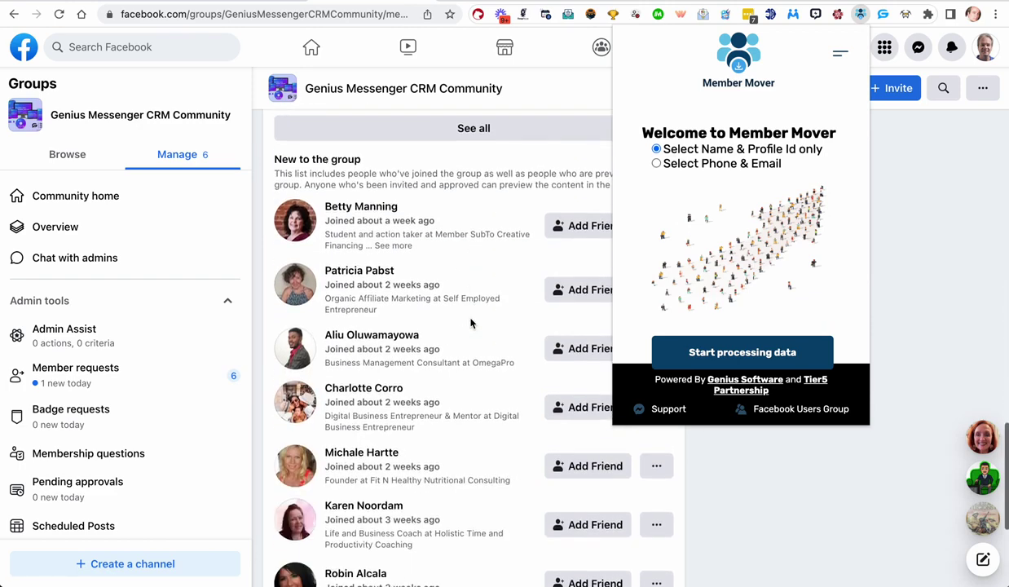
pyautogui.scroll(-1, 407, 253)
pyautogui.click(367, 255)
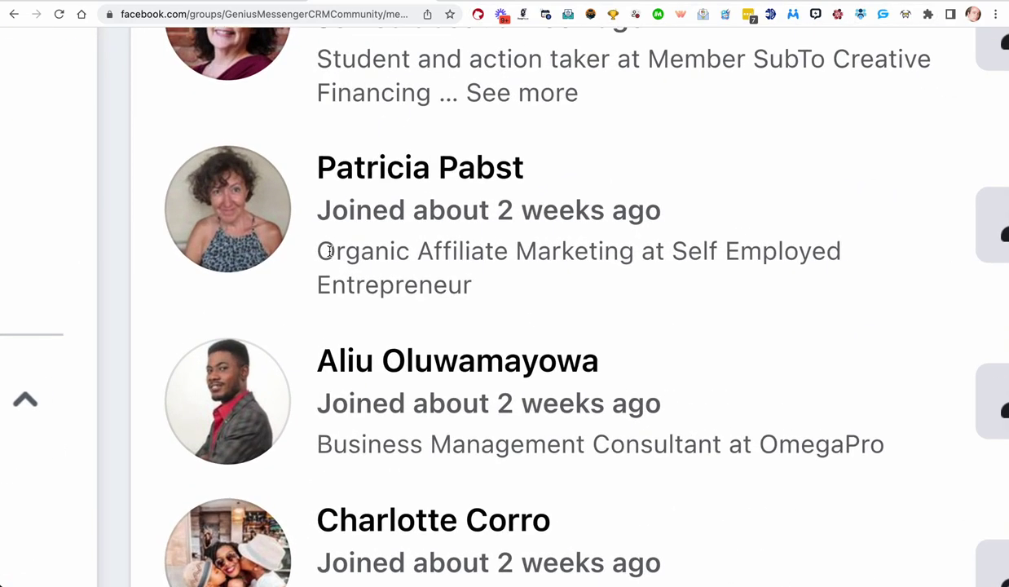
pyautogui.moveTo(379, 263); pyautogui.dragTo(318, 252)
pyautogui.scroll(-3, 402, 285)
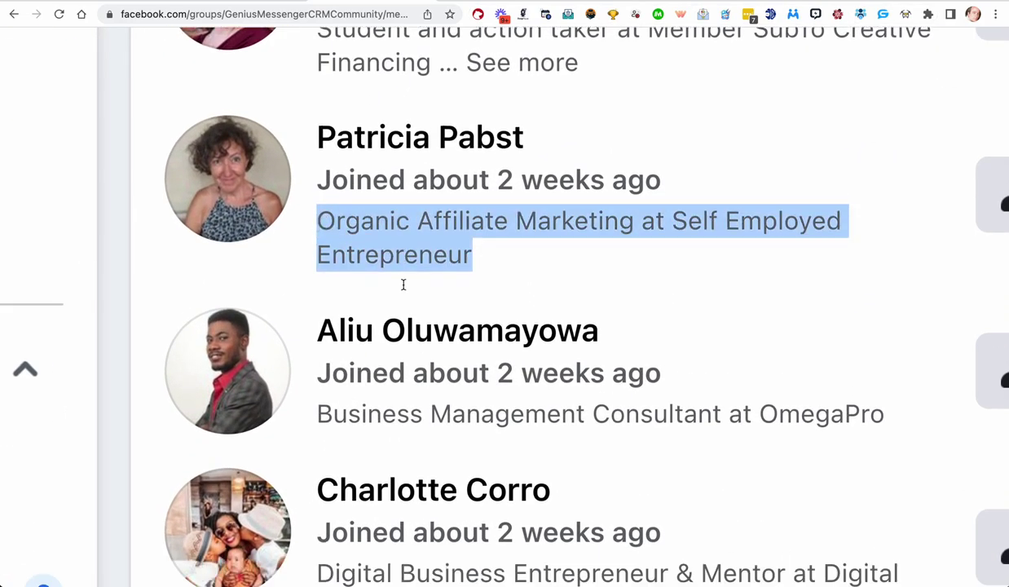
pyautogui.doubleClick(391, 308)
pyautogui.click(390, 305)
pyautogui.scroll(-4, 391, 316)
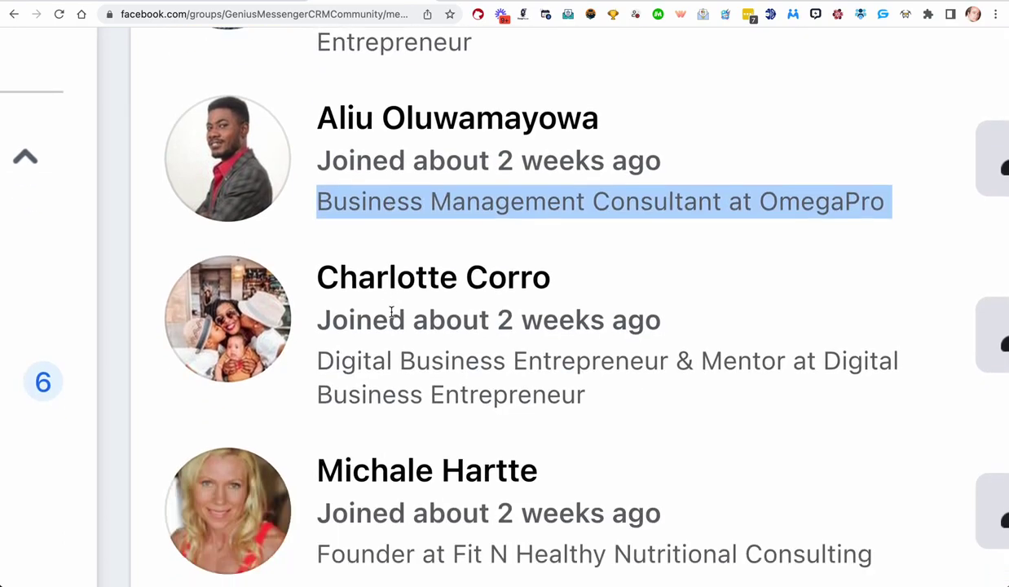
pyautogui.moveTo(613, 326); pyautogui.dragTo(314, 285)
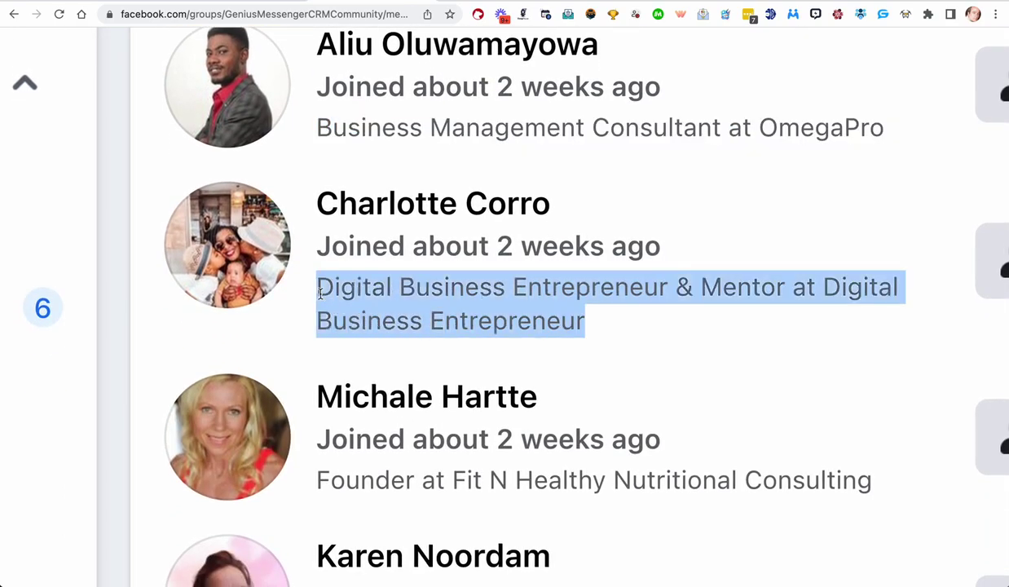
pyautogui.scroll(-2, 411, 314)
pyautogui.scroll(8, 411, 314)
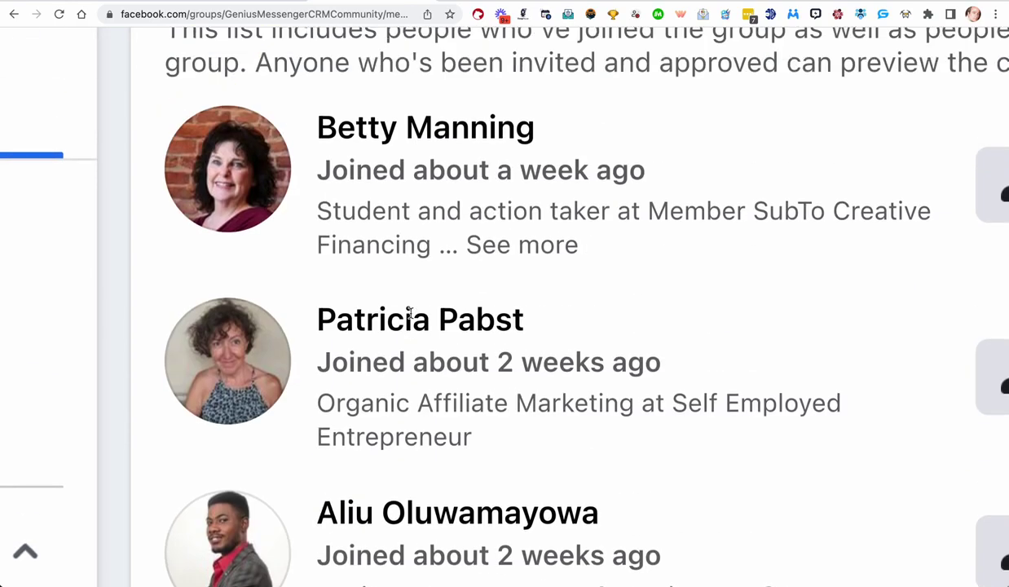
pyautogui.scroll(-5, 409, 315)
pyautogui.scroll(-3, 407, 316)
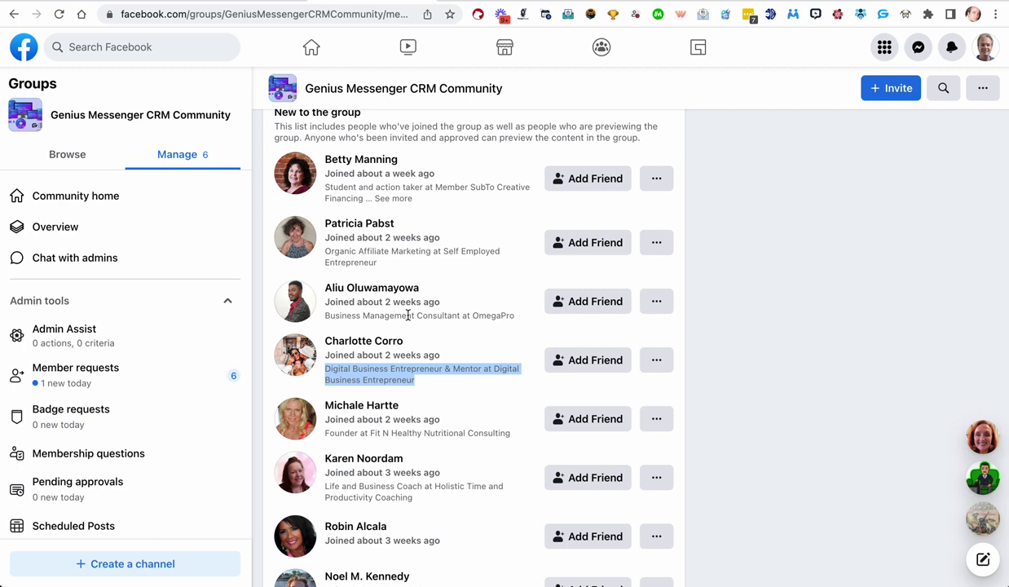
pyautogui.scroll(2, 408, 315)
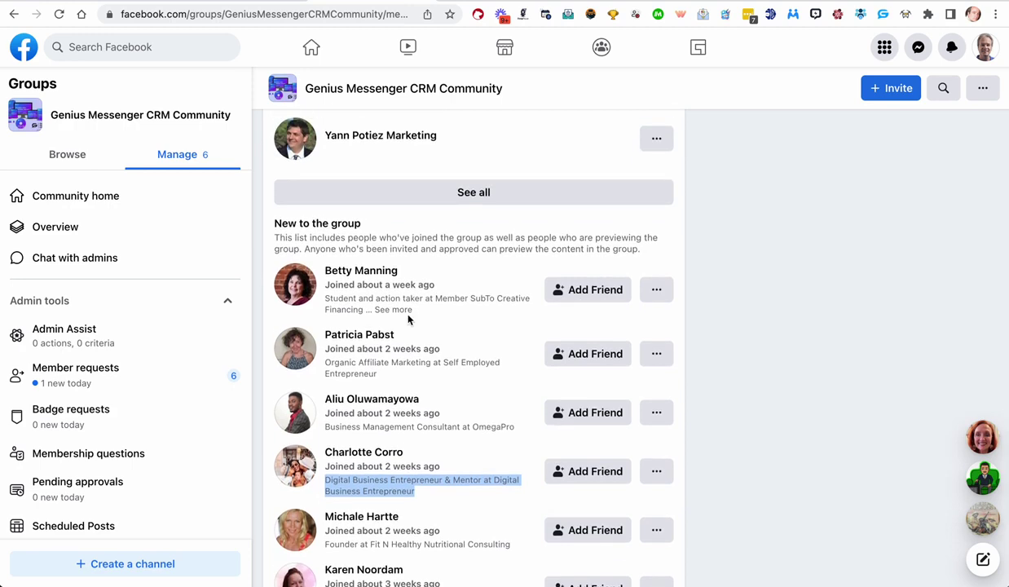
pyautogui.scroll(-4, 408, 317)
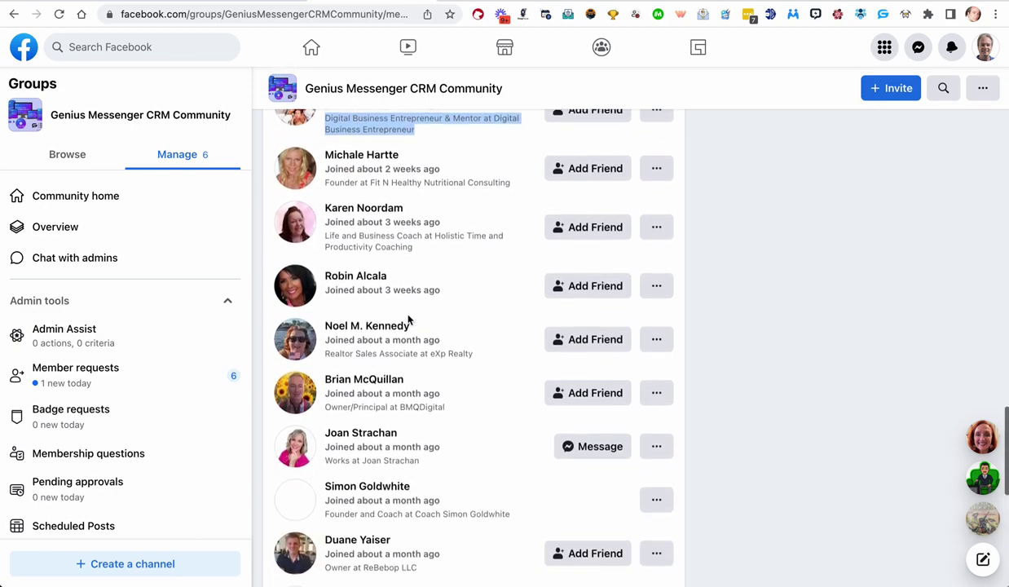
pyautogui.click(862, 15)
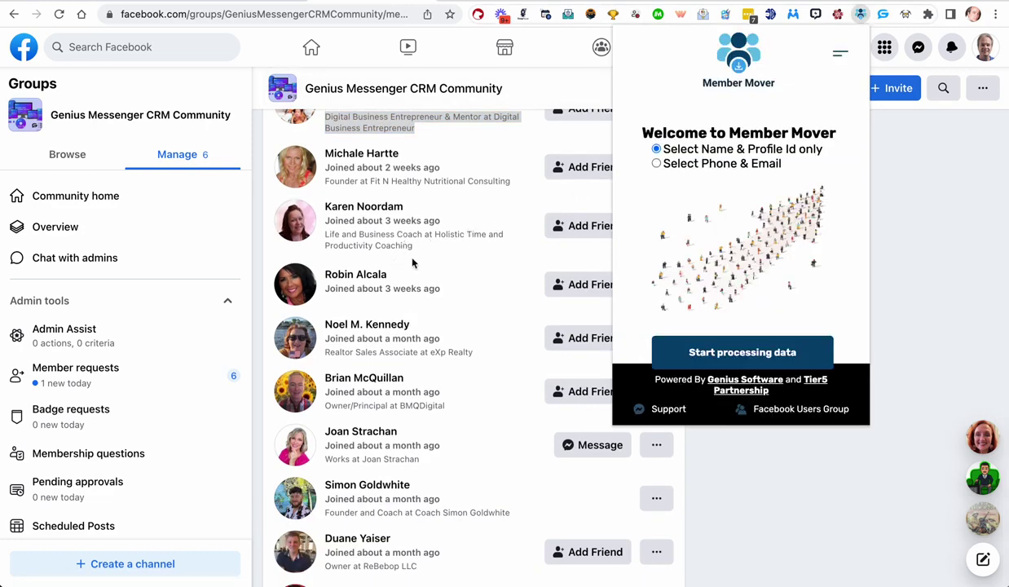
pyautogui.scroll(-1, 413, 262)
pyautogui.doubleClick(404, 191)
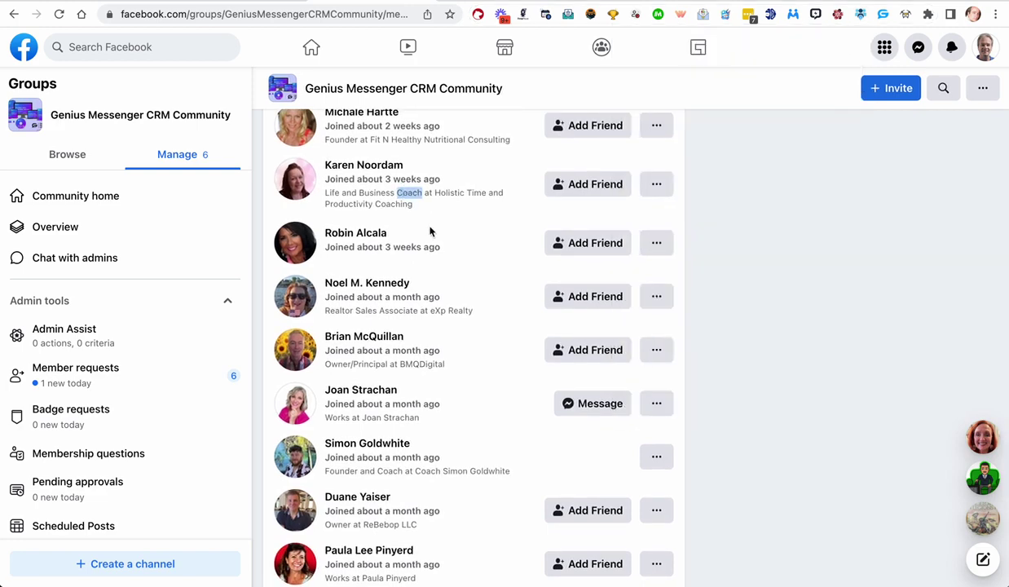
pyautogui.scroll(-1, 405, 469)
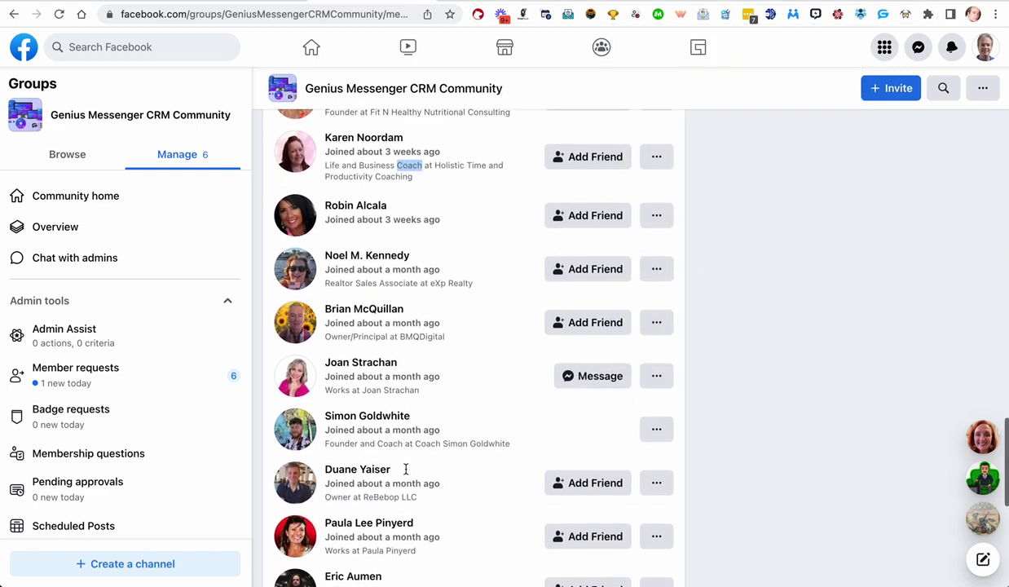
pyautogui.scroll(-5, 405, 469)
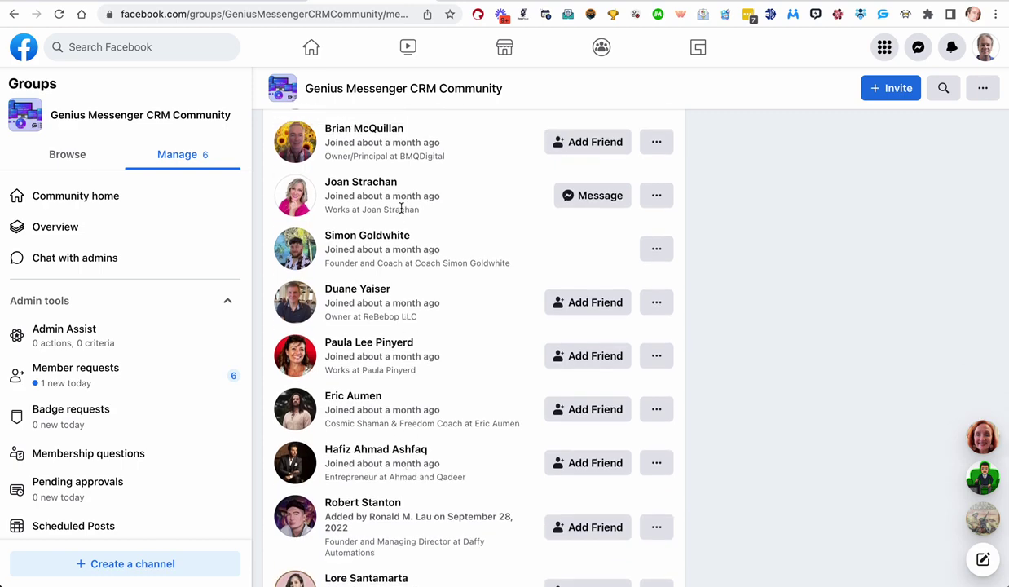
pyautogui.scroll(8, 401, 209)
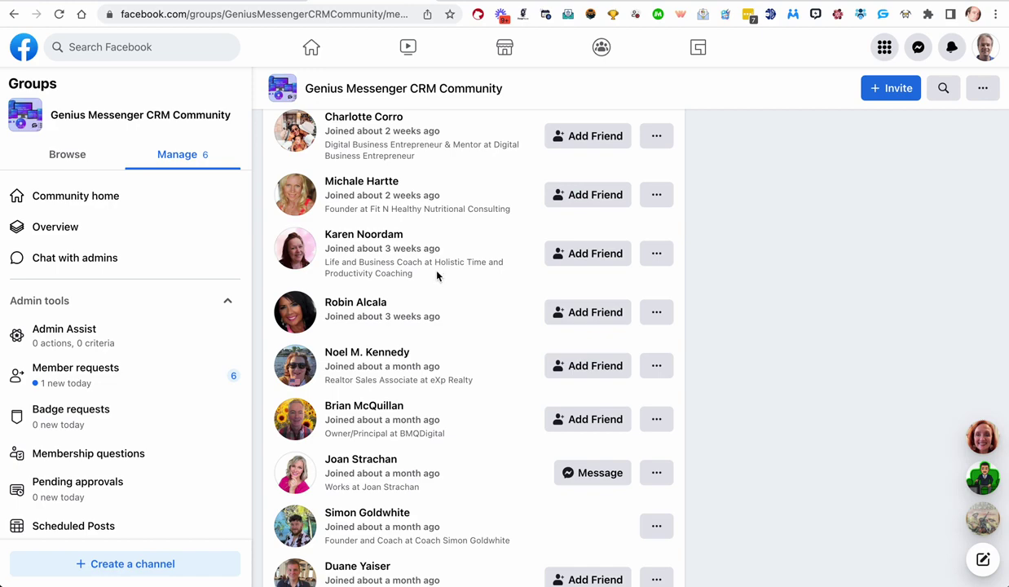
pyautogui.tripleClick(421, 261)
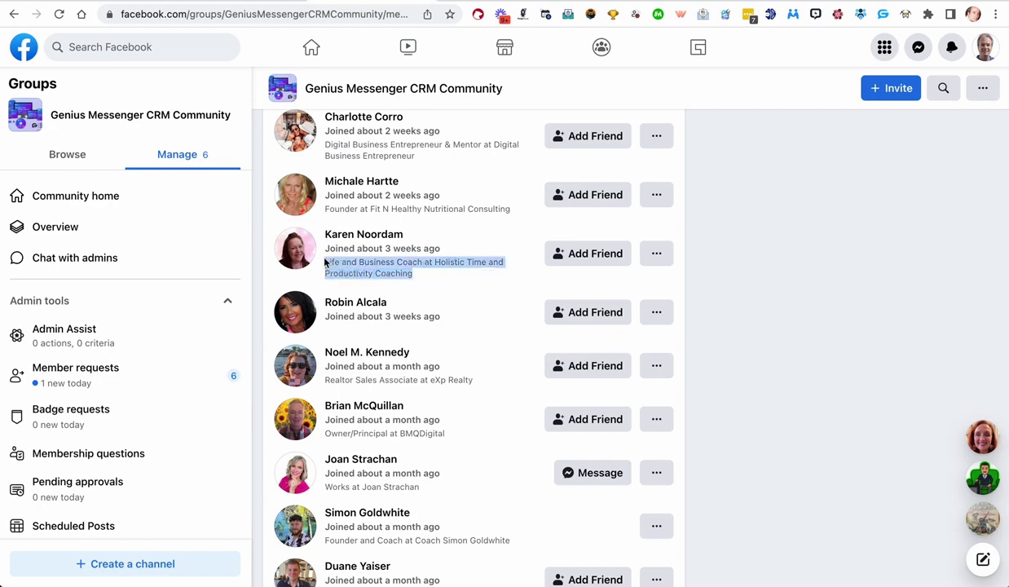
pyautogui.scroll(20, 481, 281)
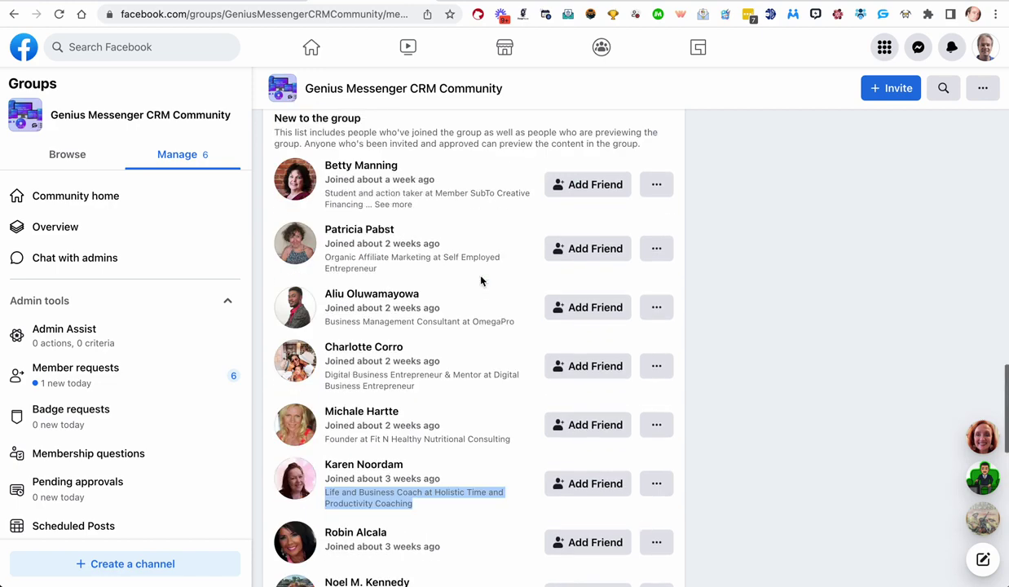
pyautogui.scroll(10, 481, 281)
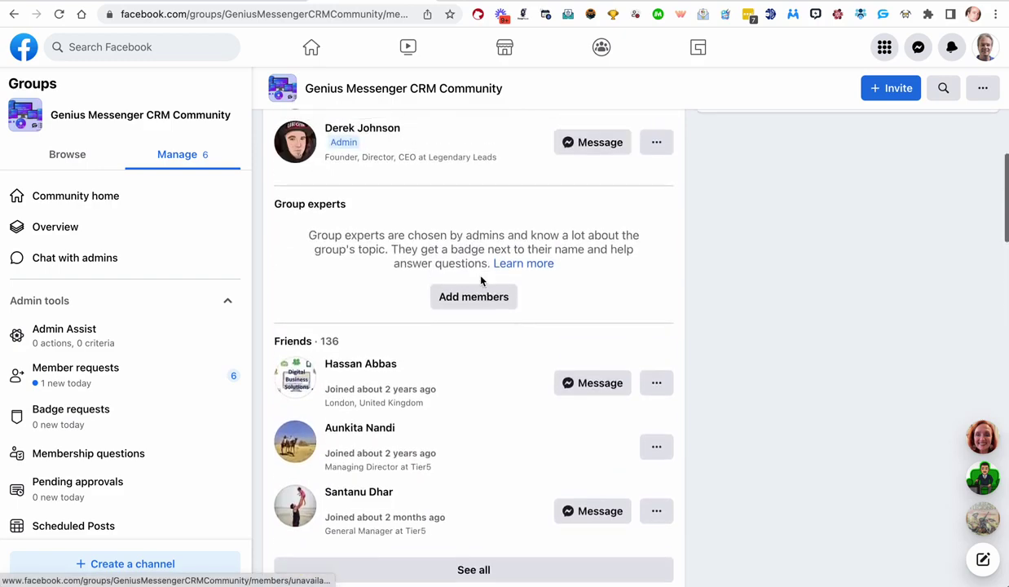
pyautogui.scroll(-3, 481, 280)
pyautogui.scroll(3, 481, 282)
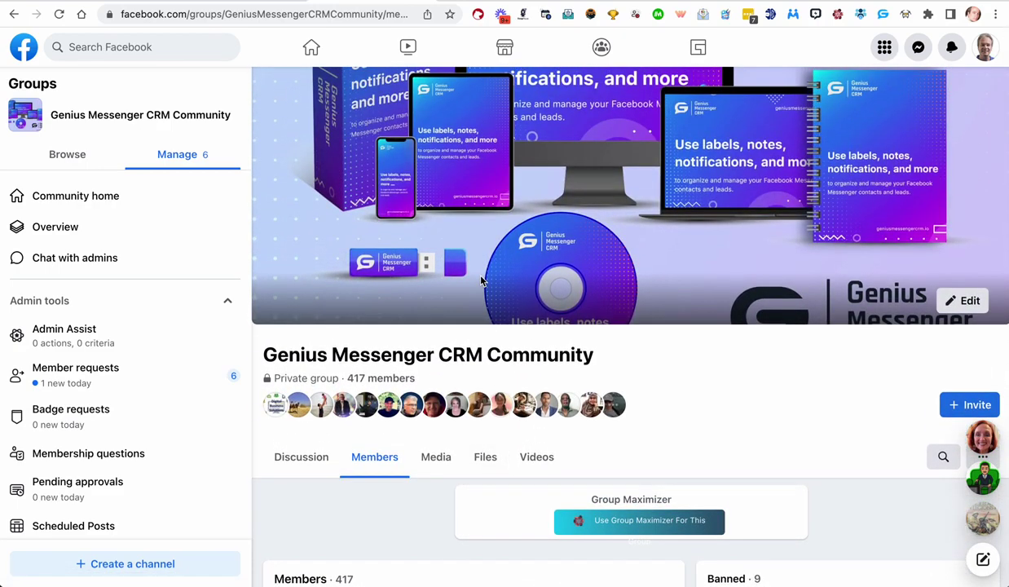
# - Open Member Mover's welcome popup with Name & Profile Id only chosen over the Members tab
pyautogui.scroll(-3, 481, 281)
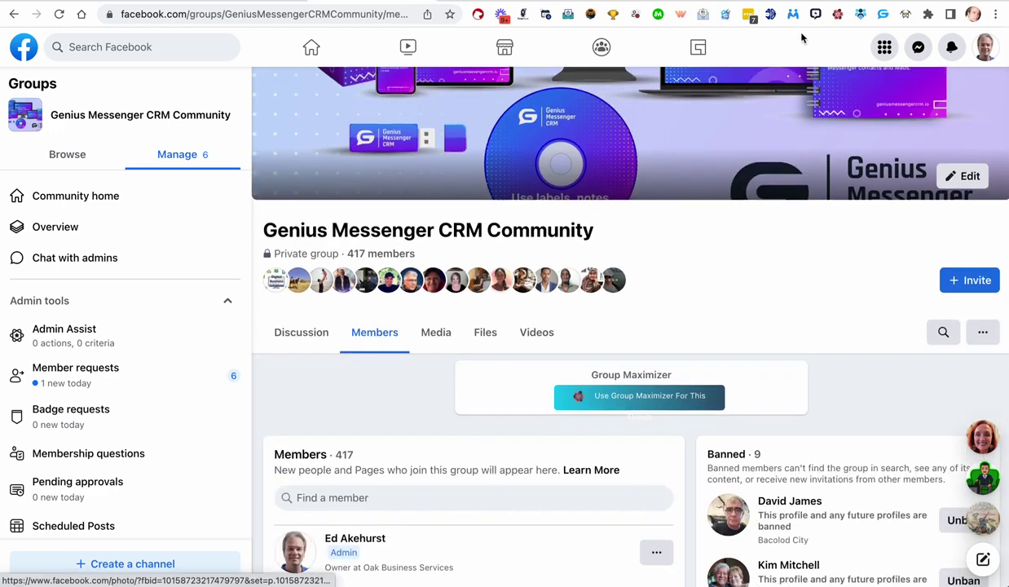
pyautogui.click(860, 14)
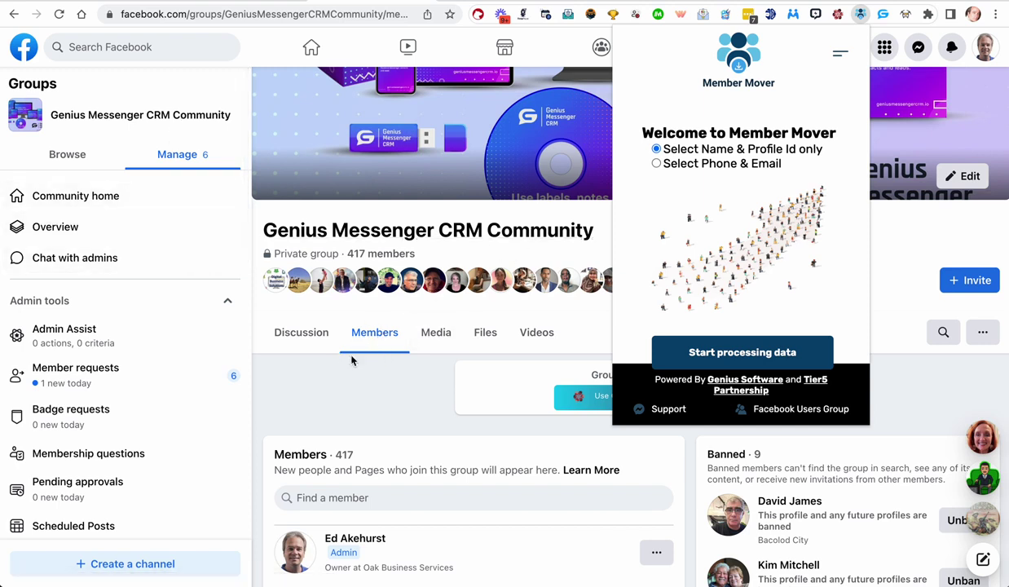
pyautogui.scroll(-2, 370, 352)
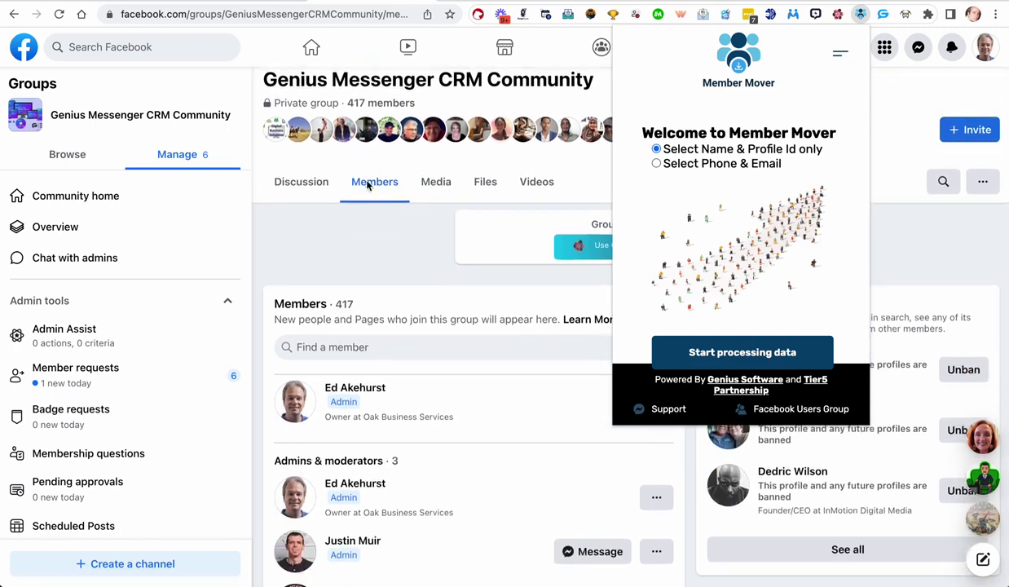
pyautogui.scroll(1, 382, 190)
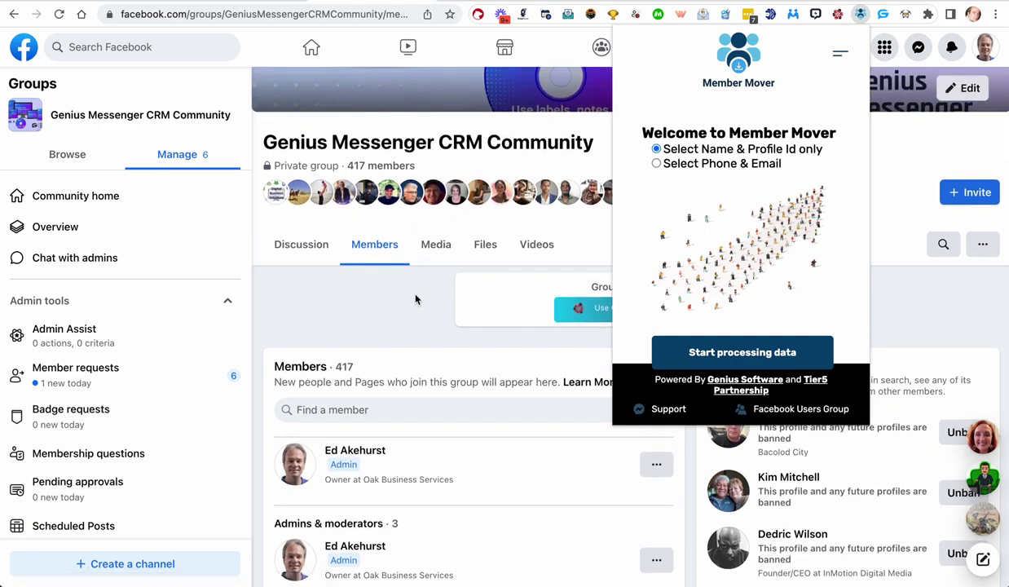
pyautogui.scroll(-2, 401, 298)
pyautogui.scroll(1, 415, 300)
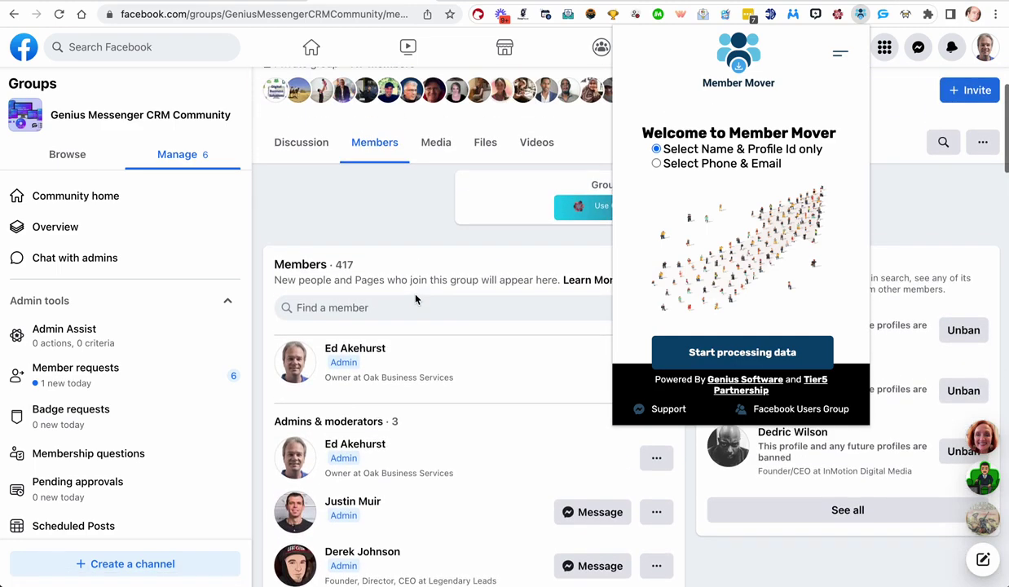